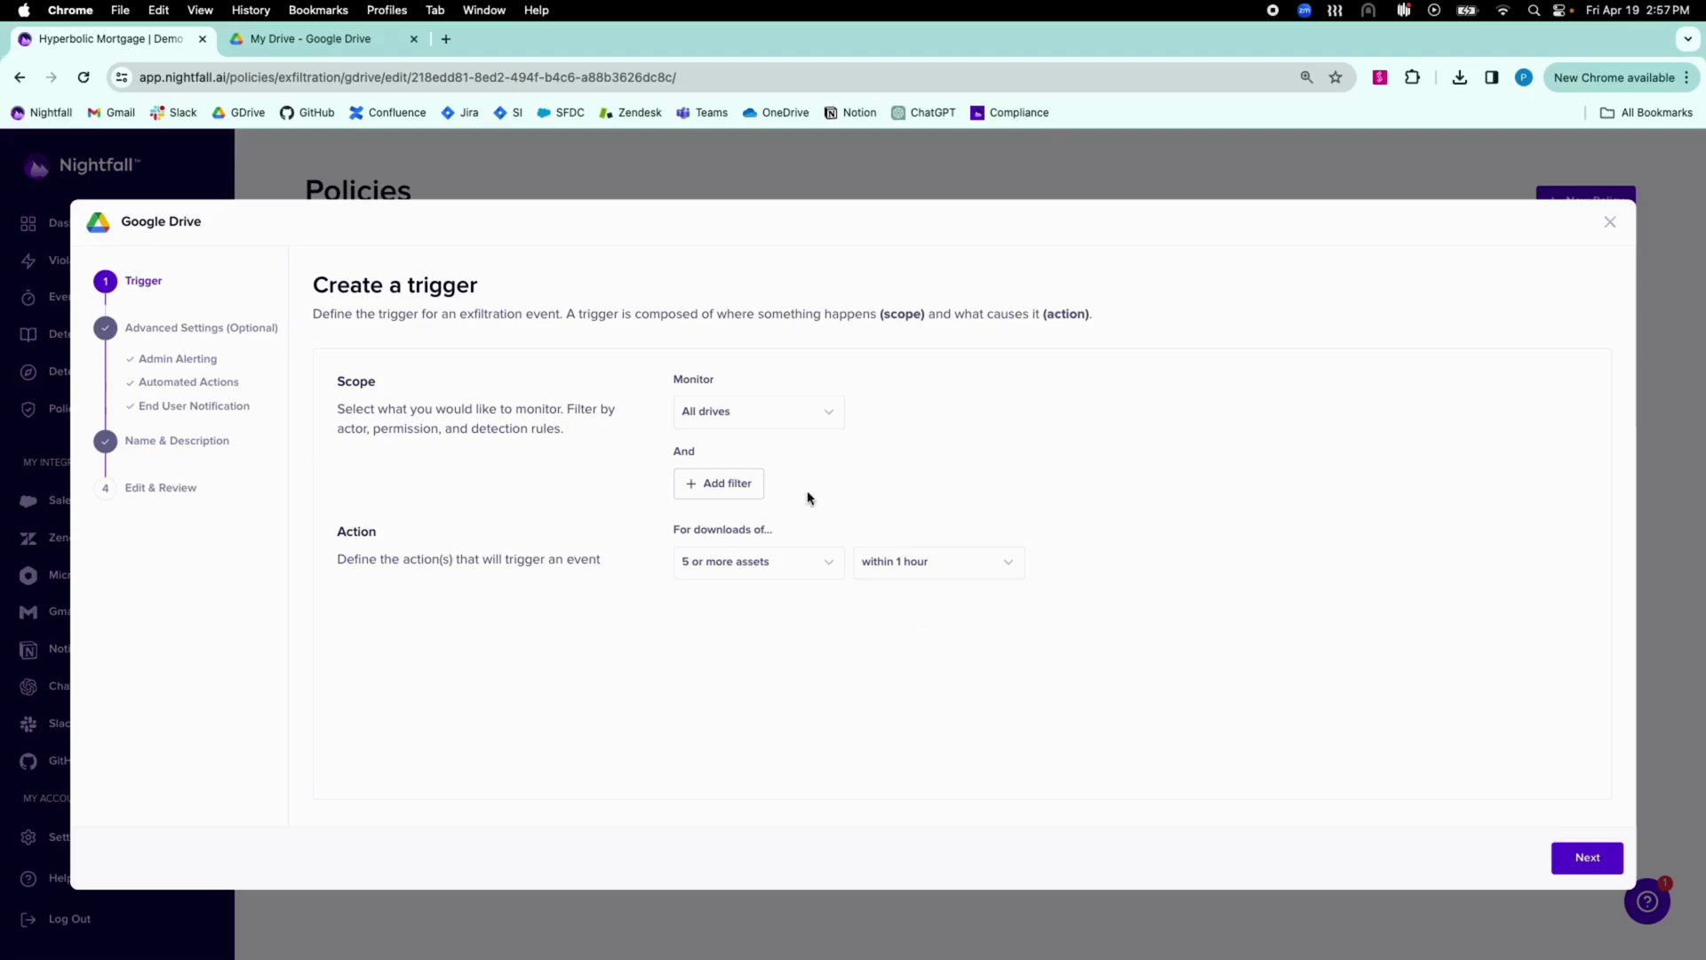
click(762, 490)
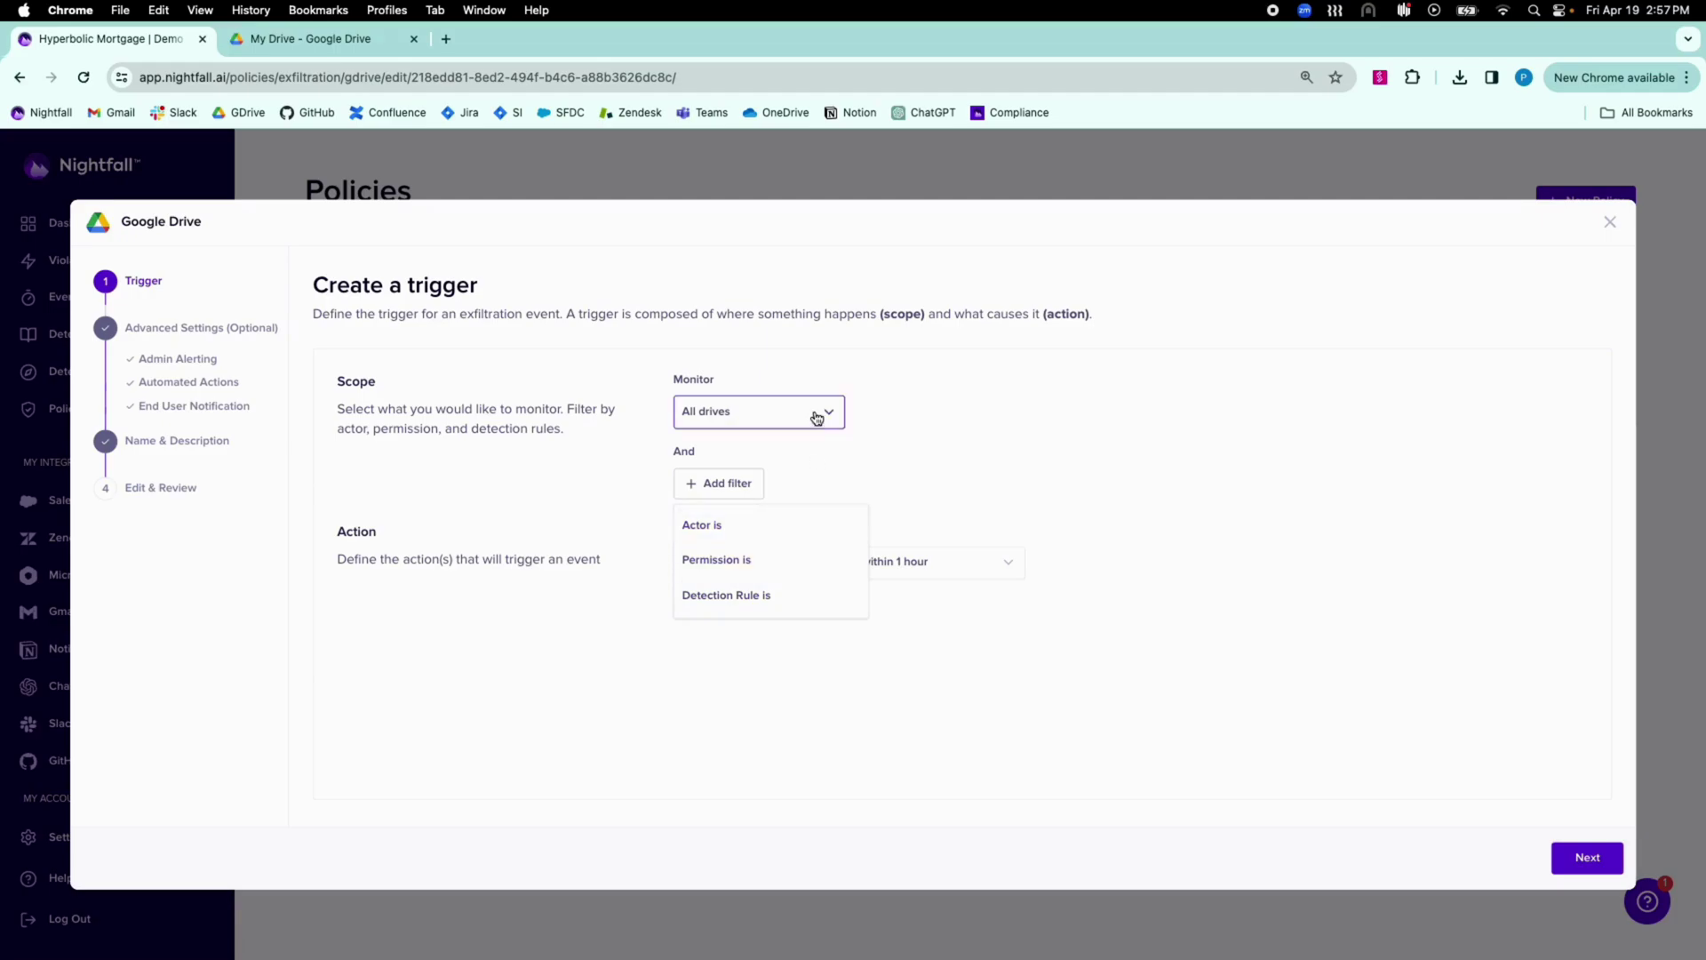
click(861, 471)
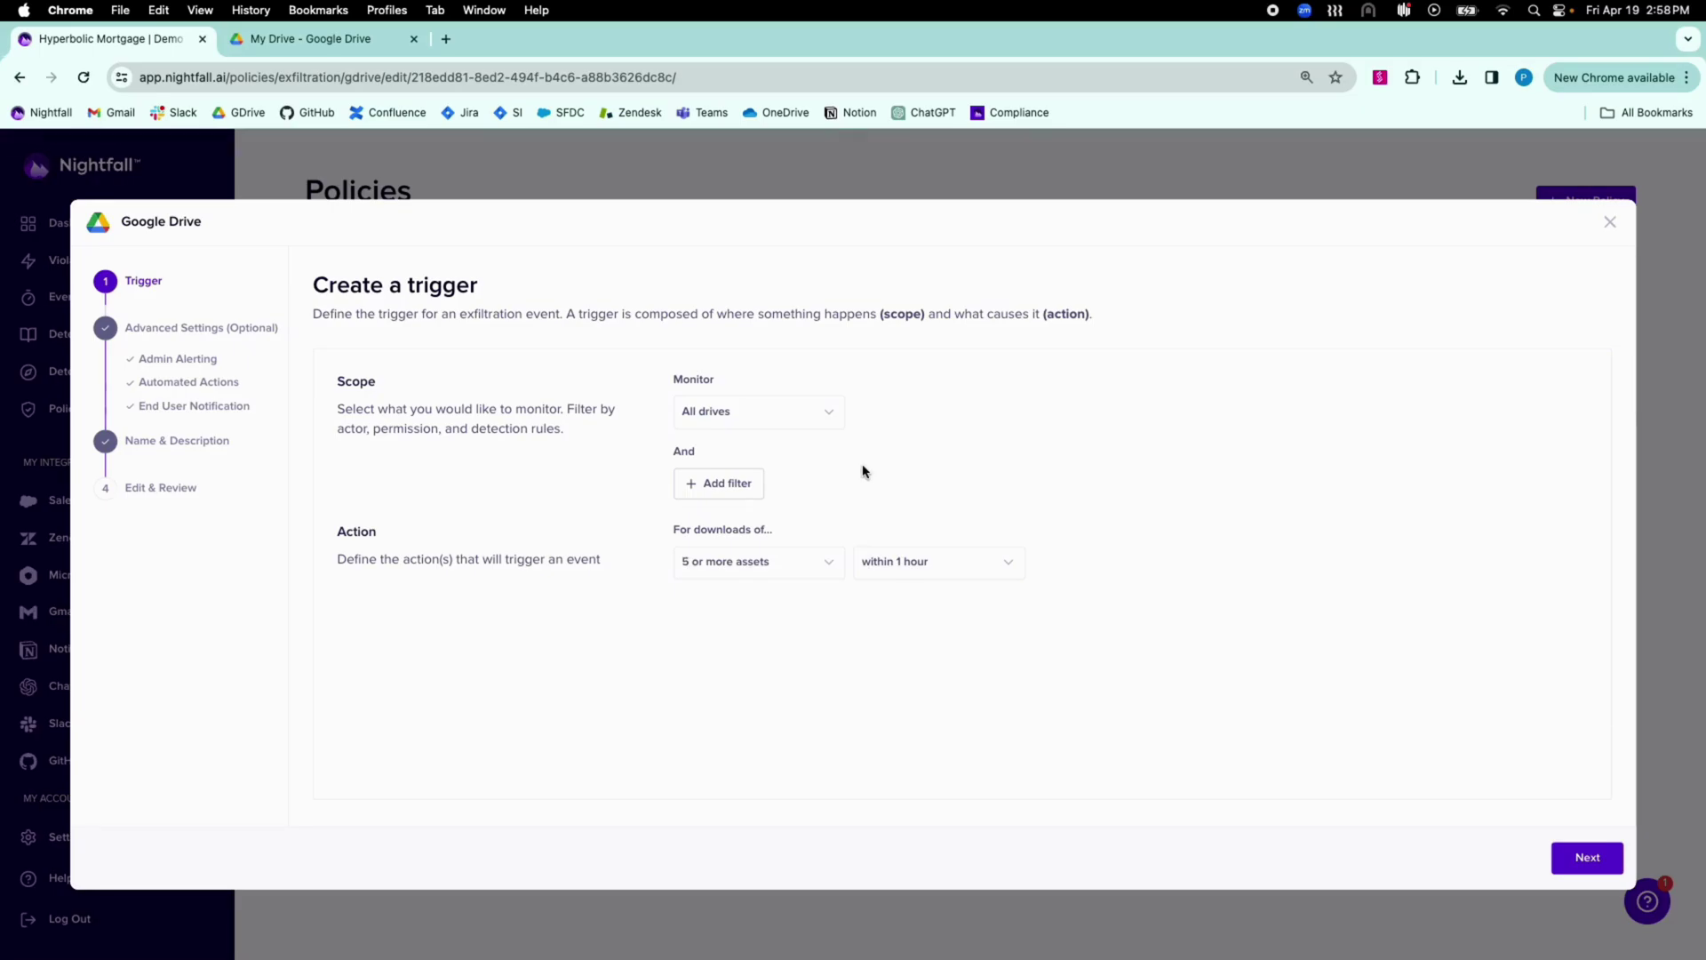
Download the five selected My Drive files together as one zip
key(ctrl+Tab)
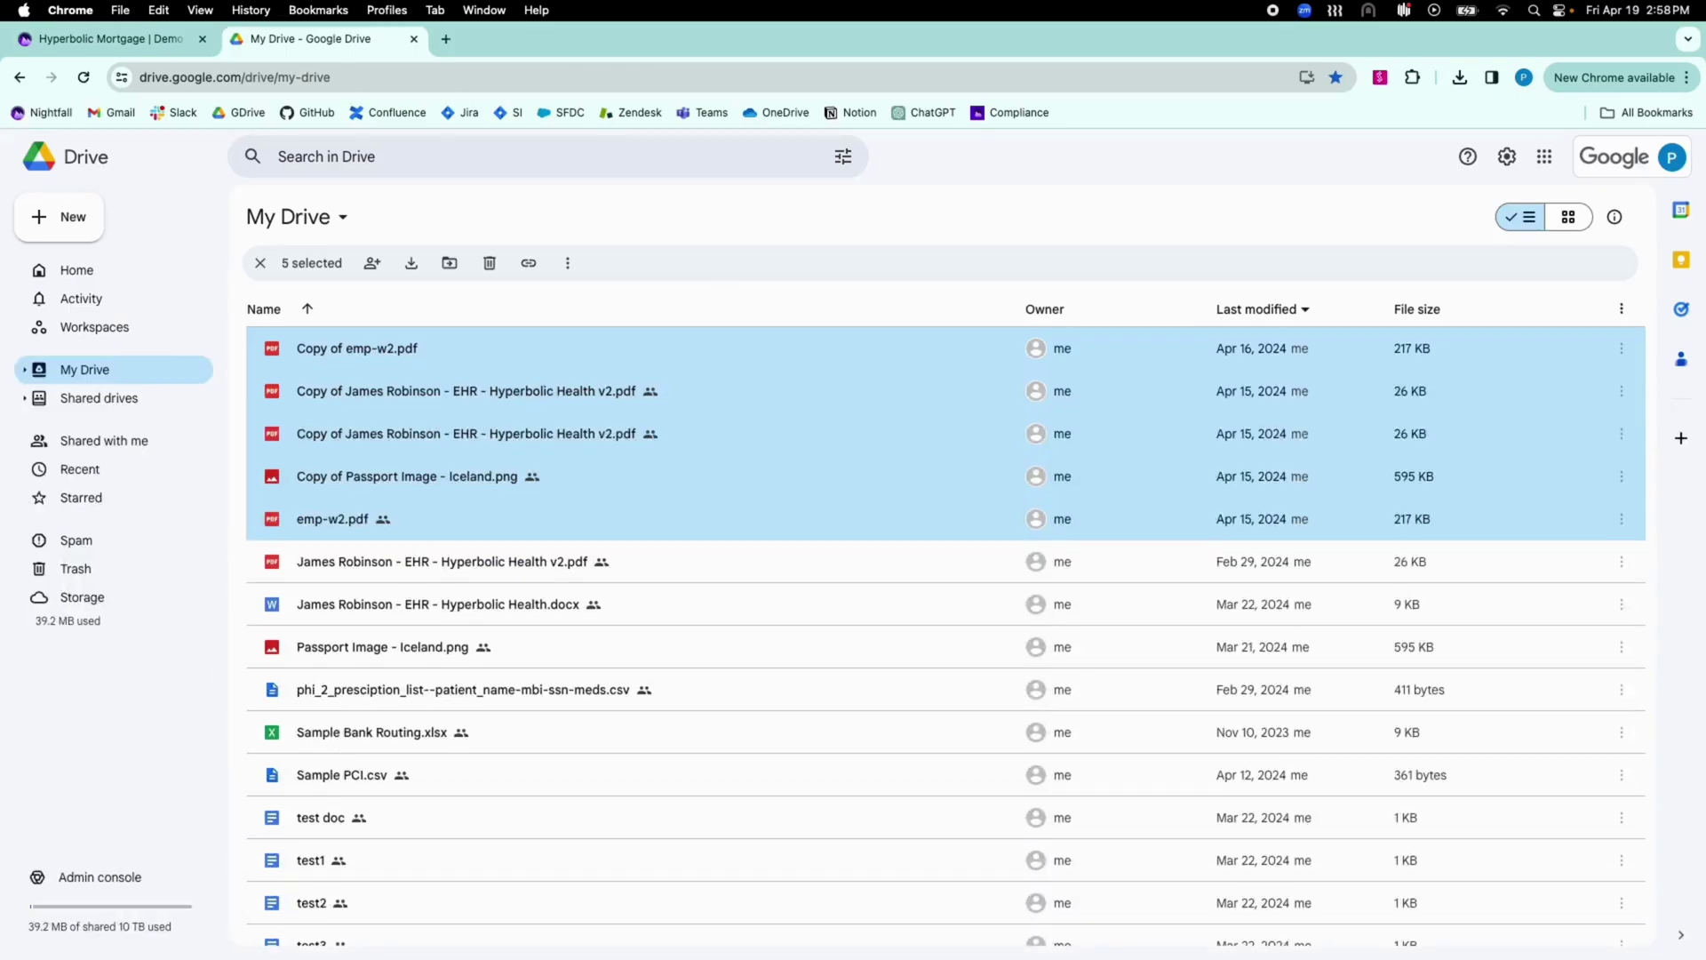
right_click(743, 364)
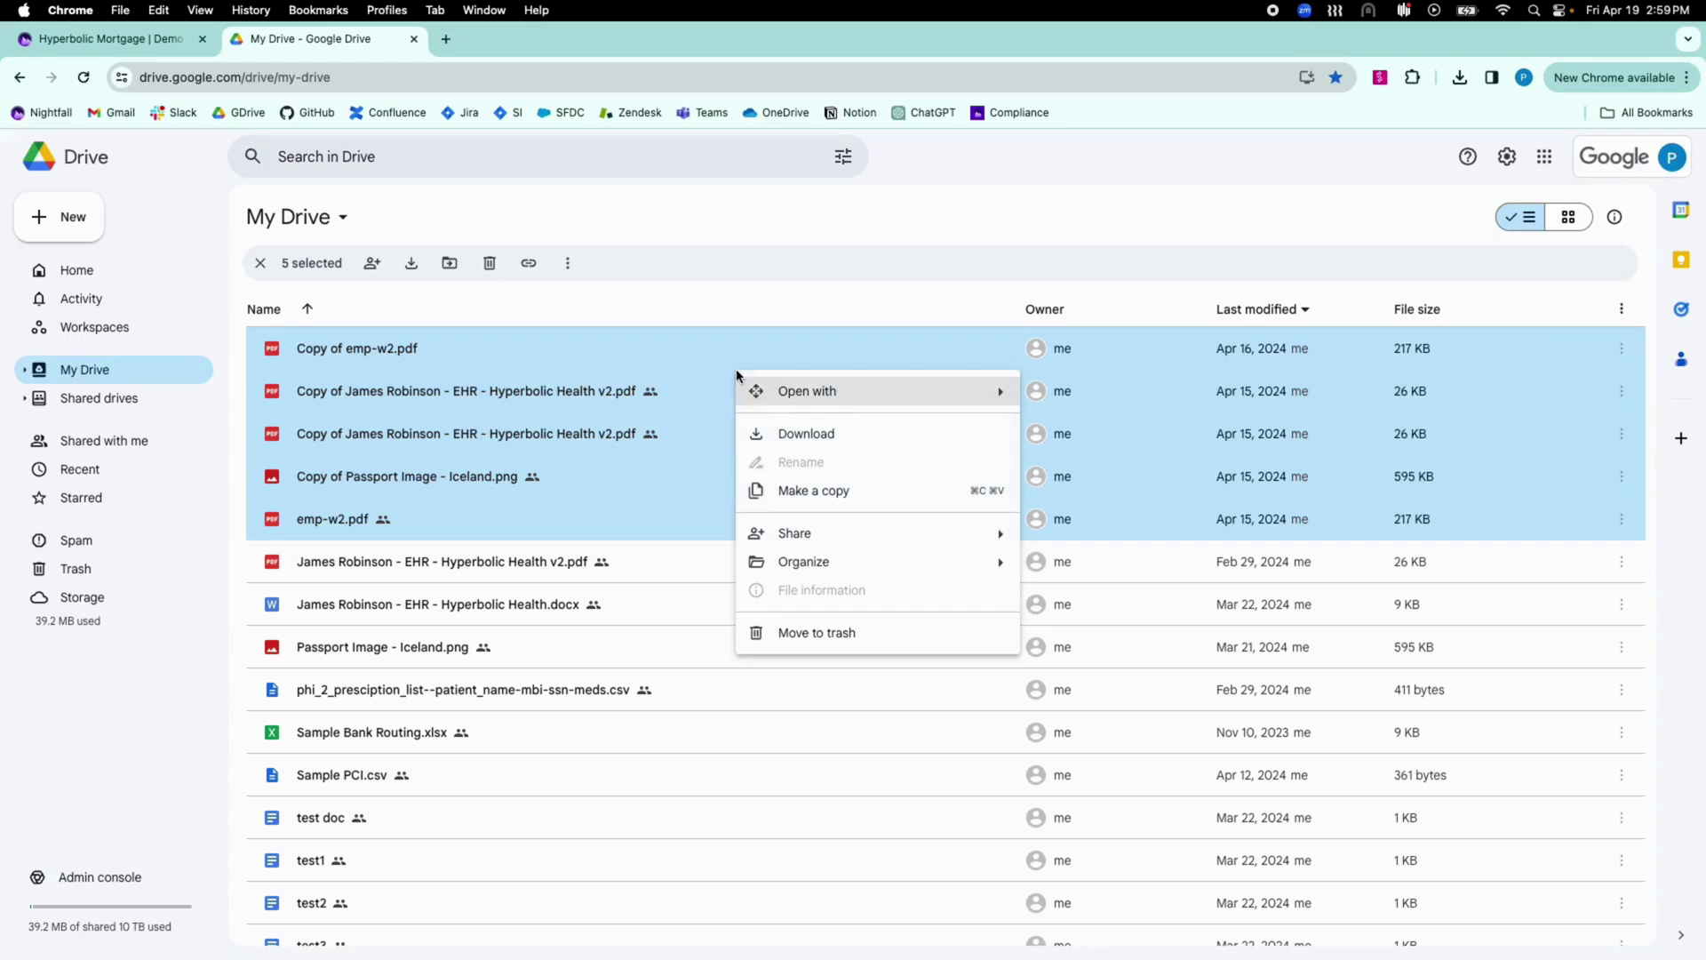
click(800, 434)
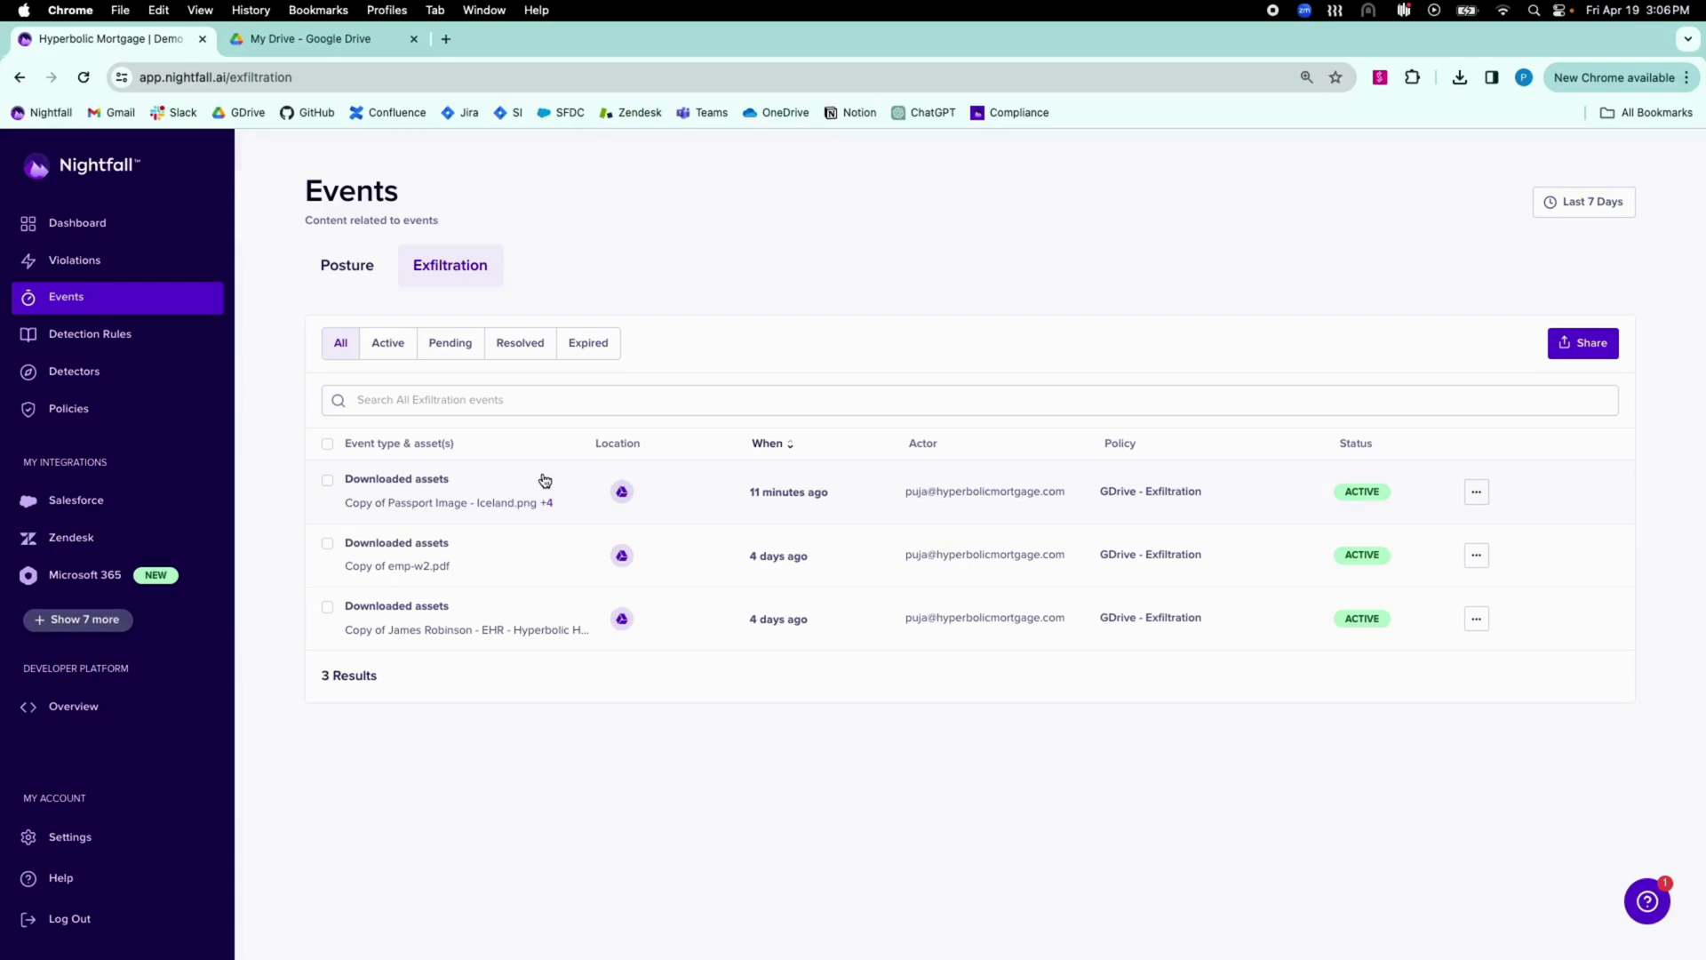
Open the newest Downloaded assets event's five assets, viewing the Passport Image and EHR v2 PDF copies
click(545, 480)
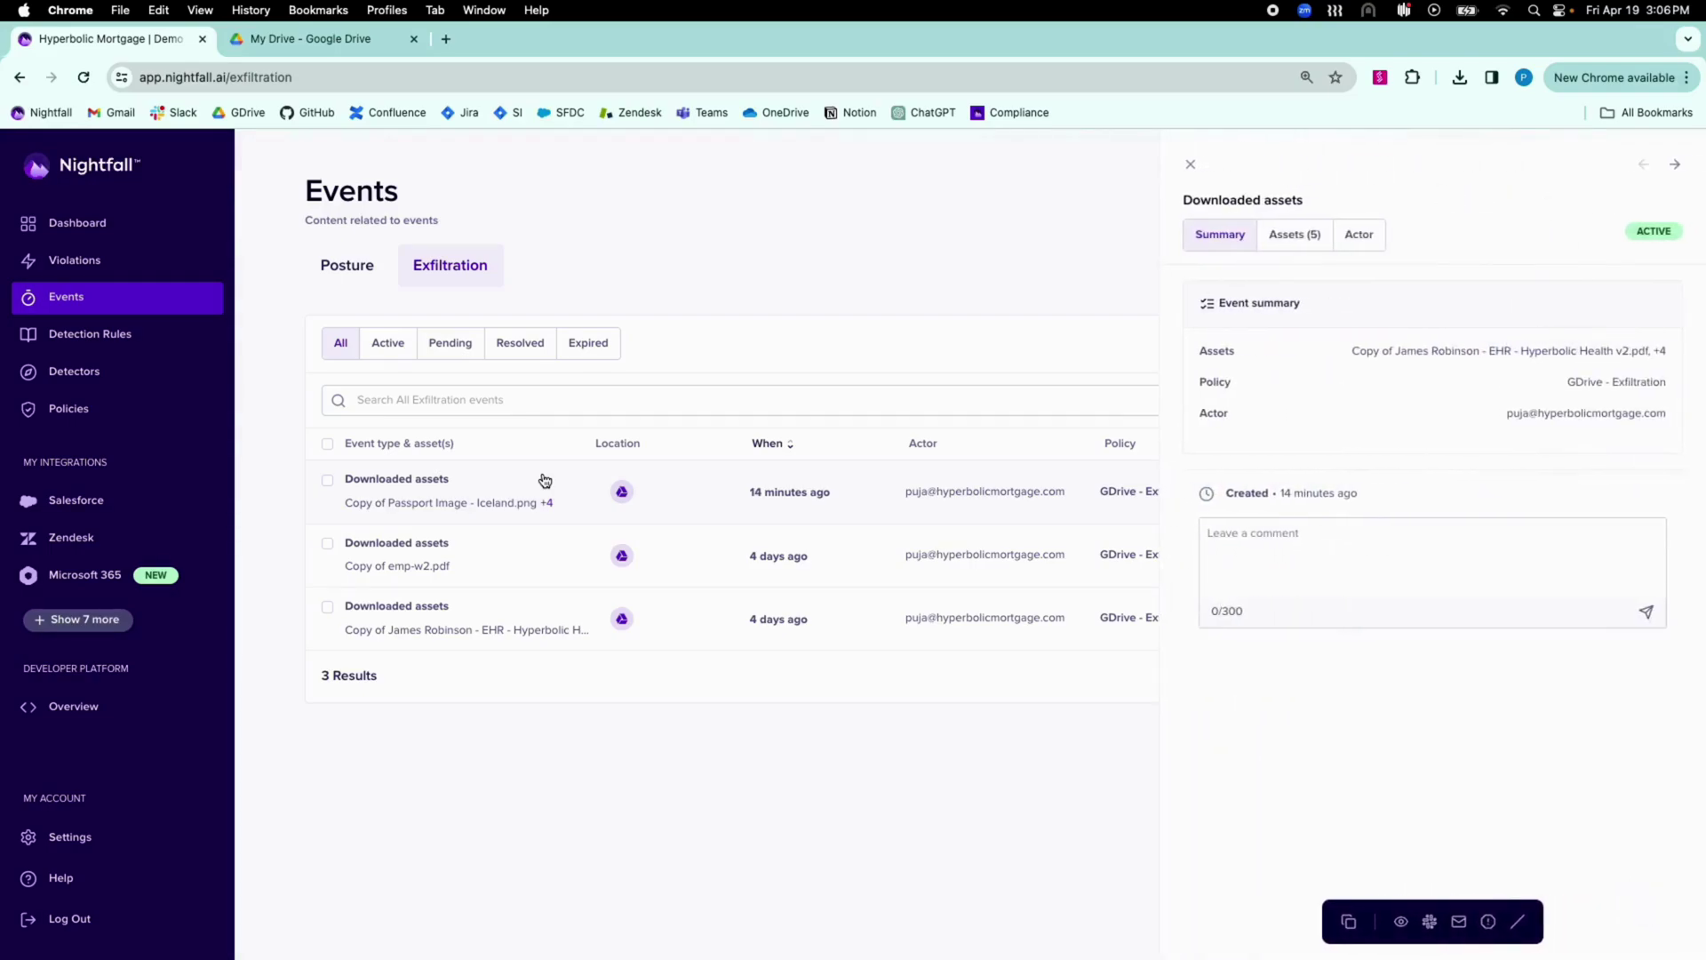
click(1308, 246)
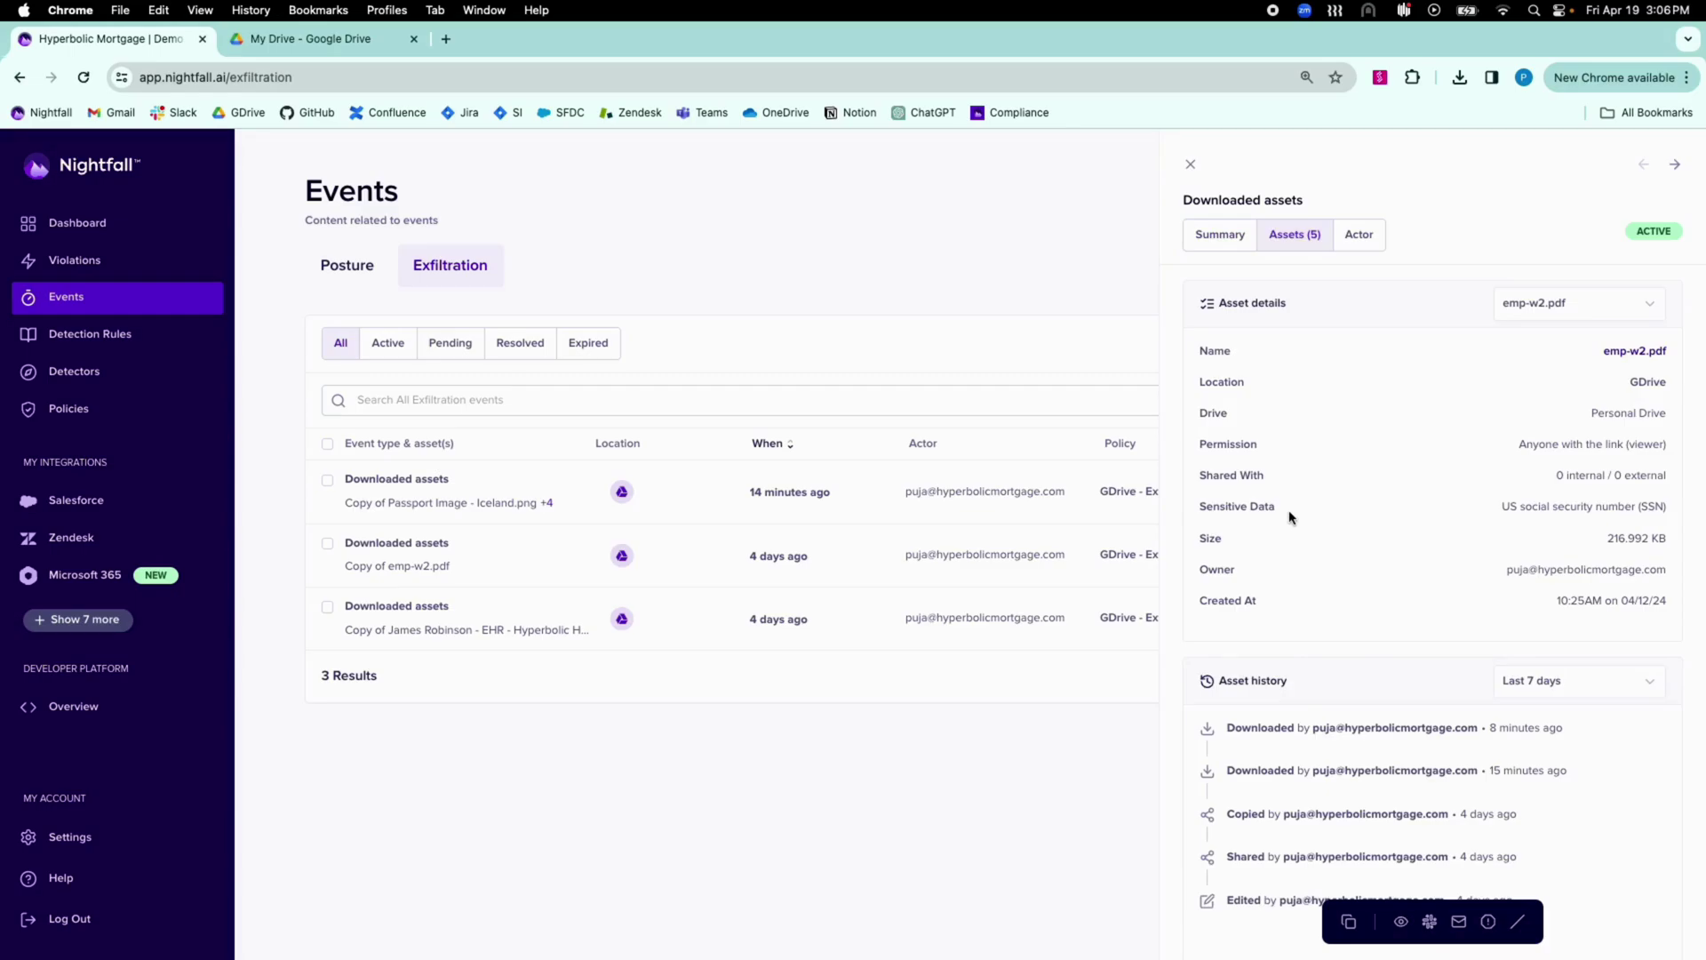
click(1548, 320)
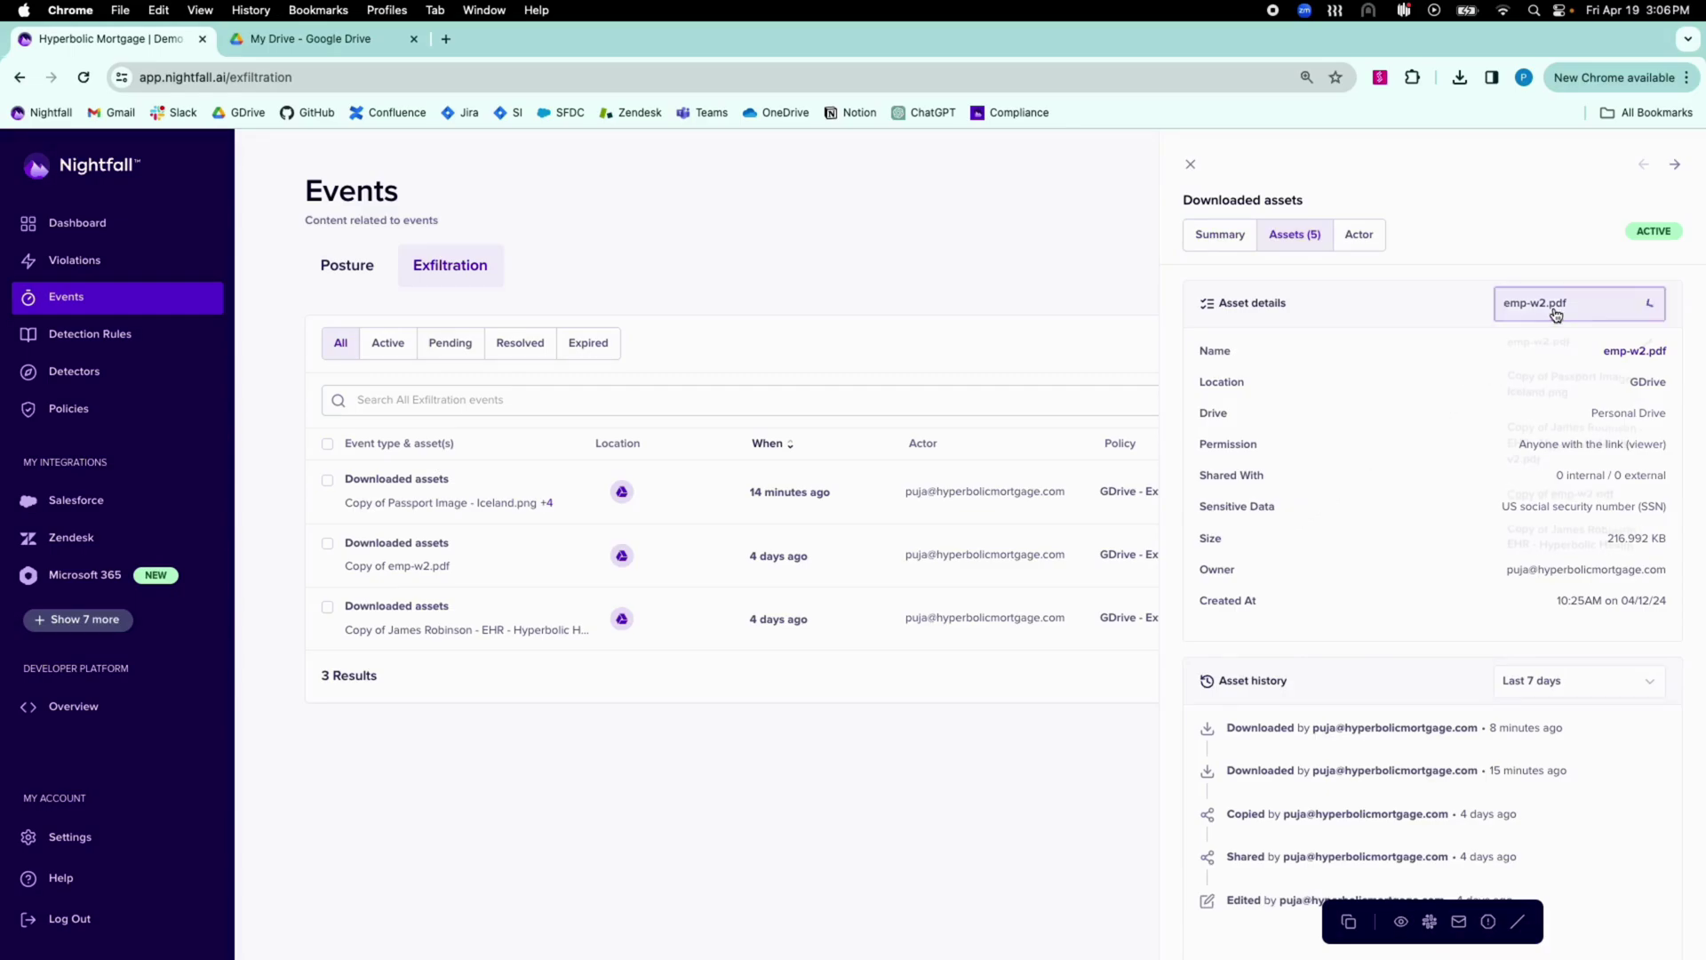
click(1586, 383)
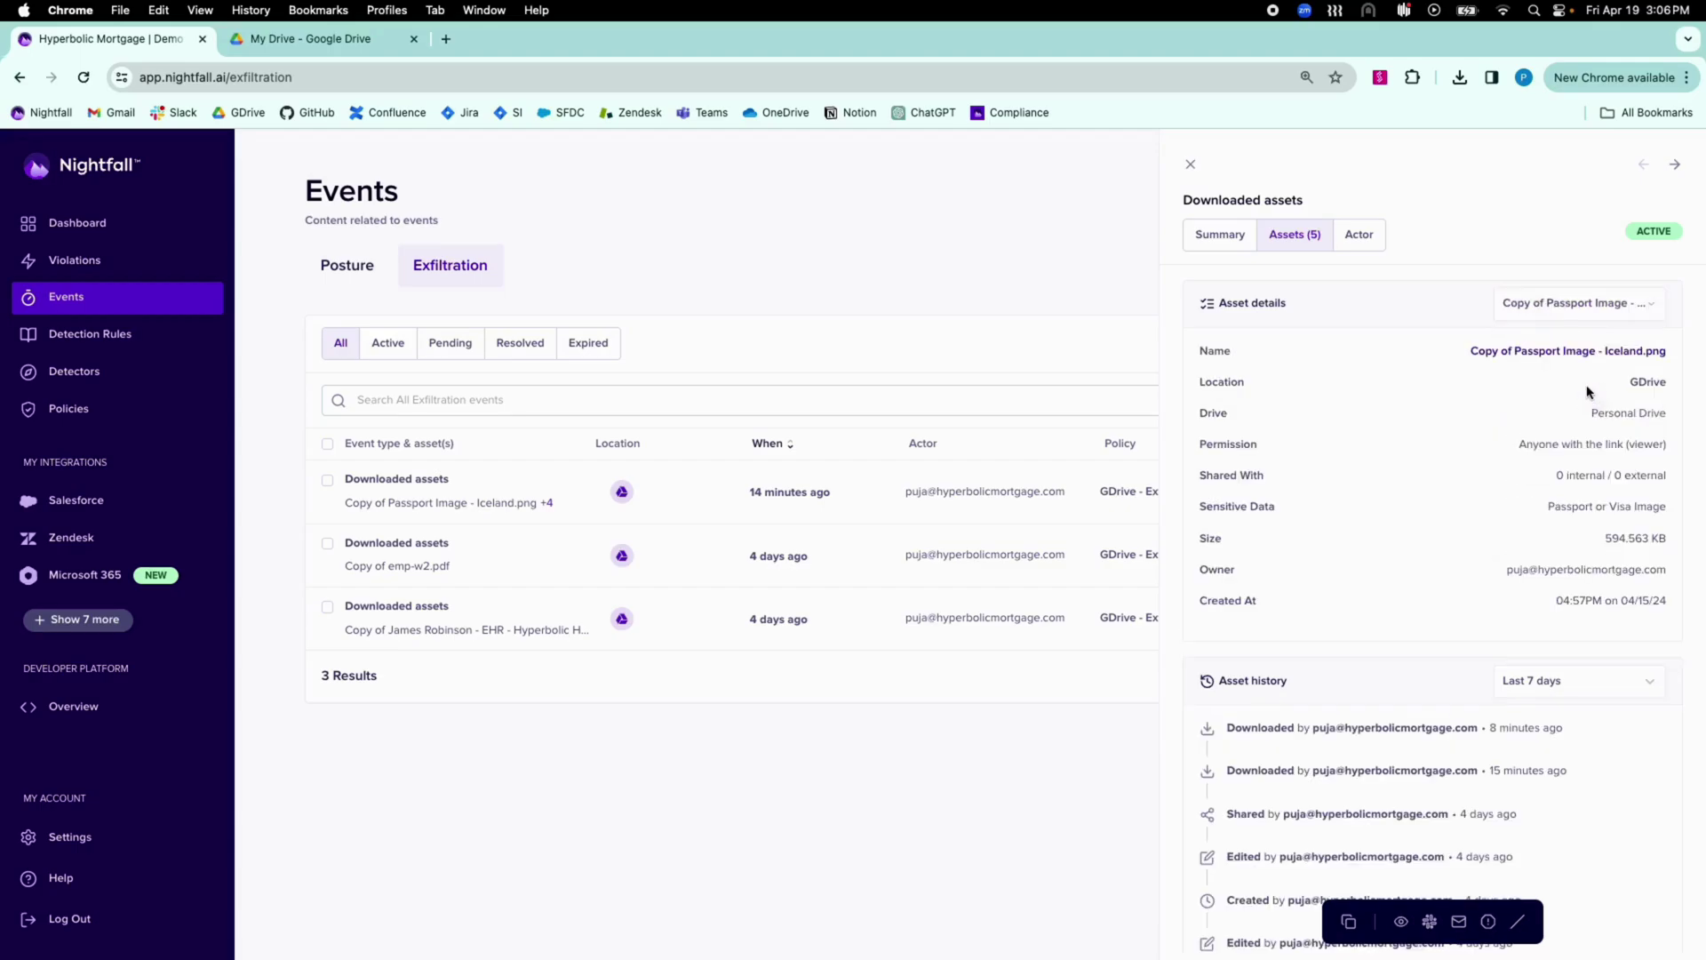
click(1597, 320)
click(1589, 445)
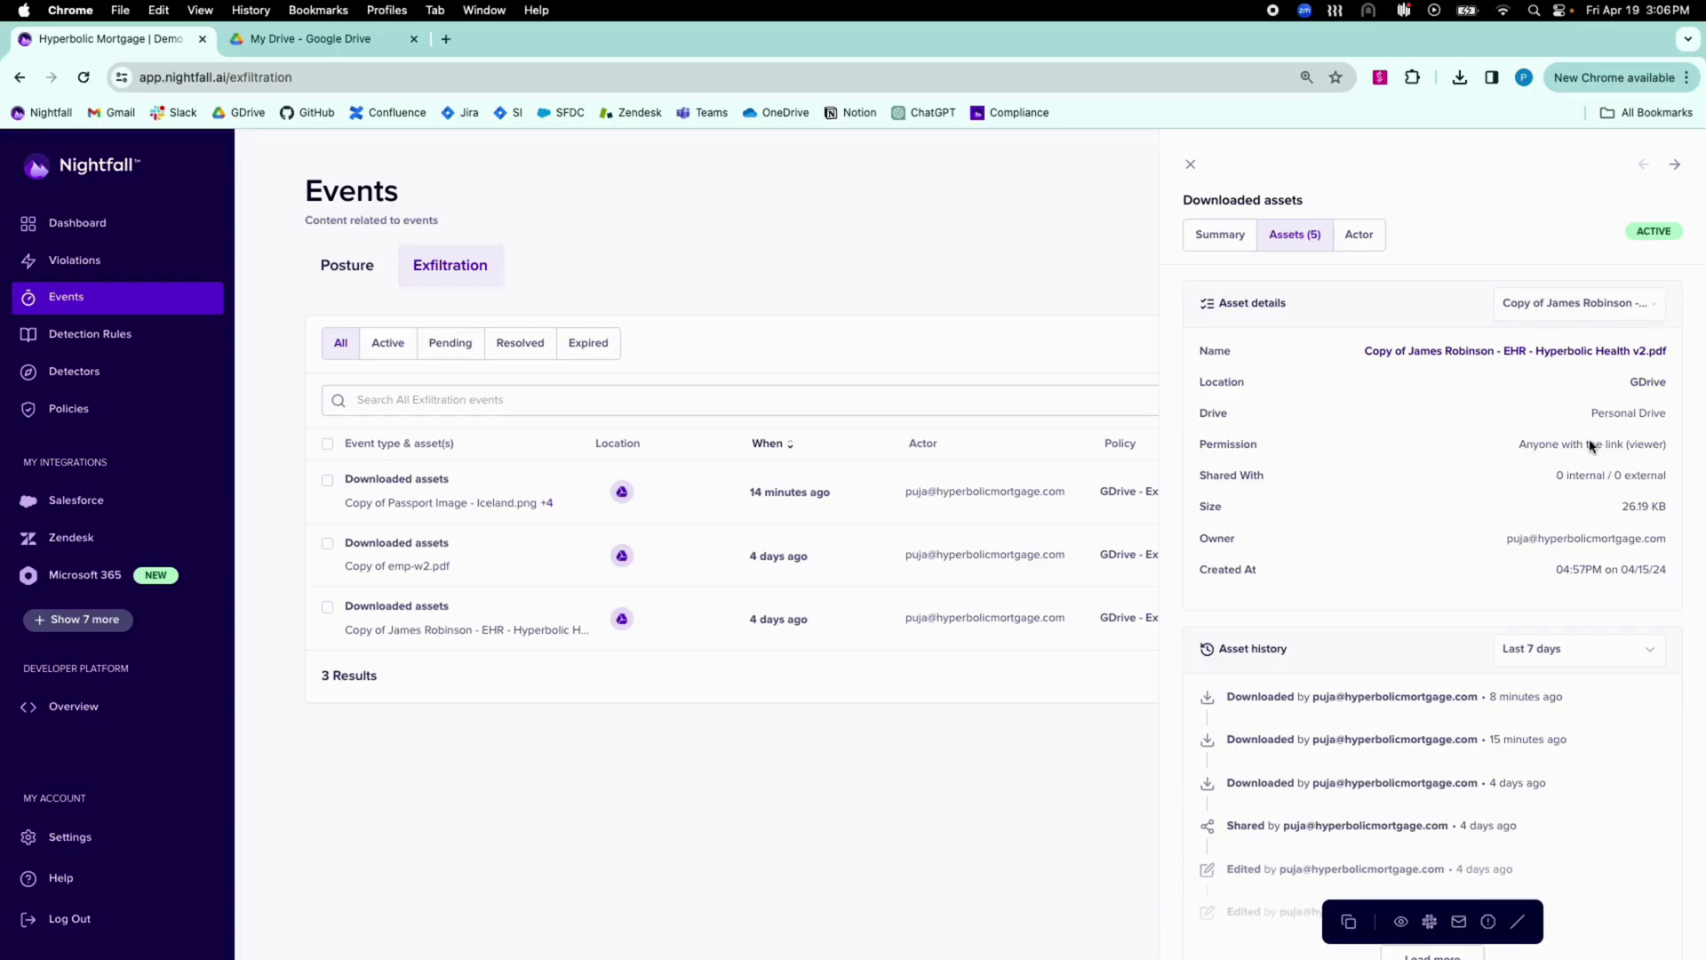
Show the event's actor and scroll through their seven-day download, share and edit history
click(1359, 236)
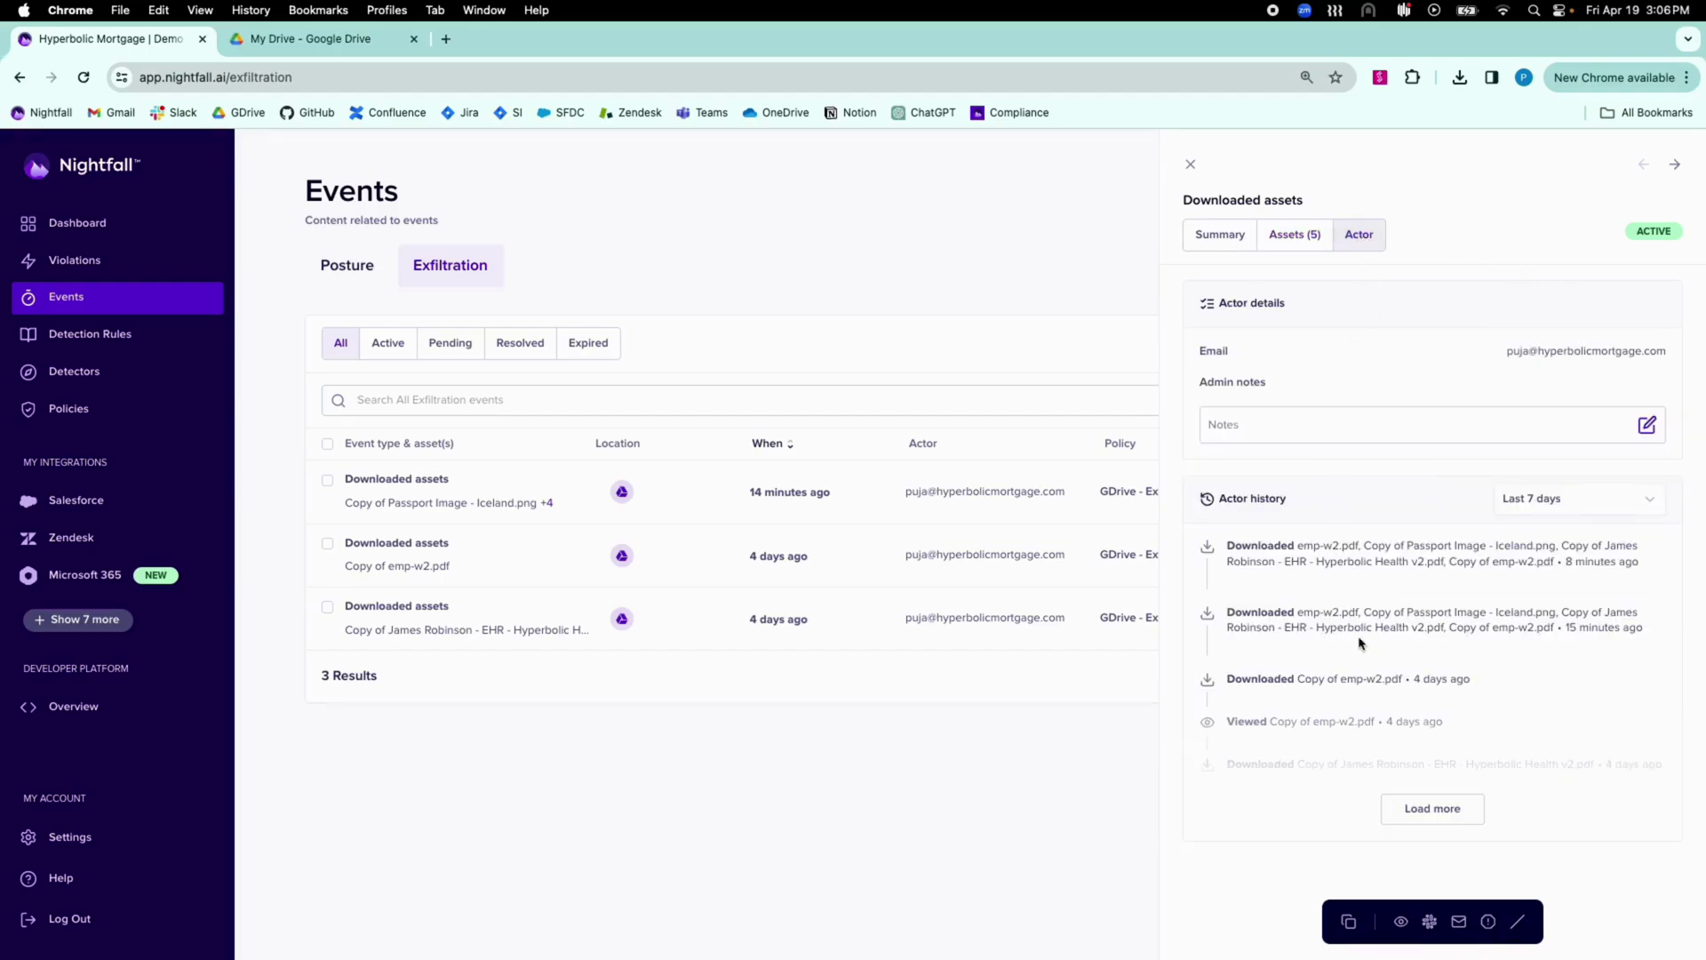
scroll(1362, 646, down, 3)
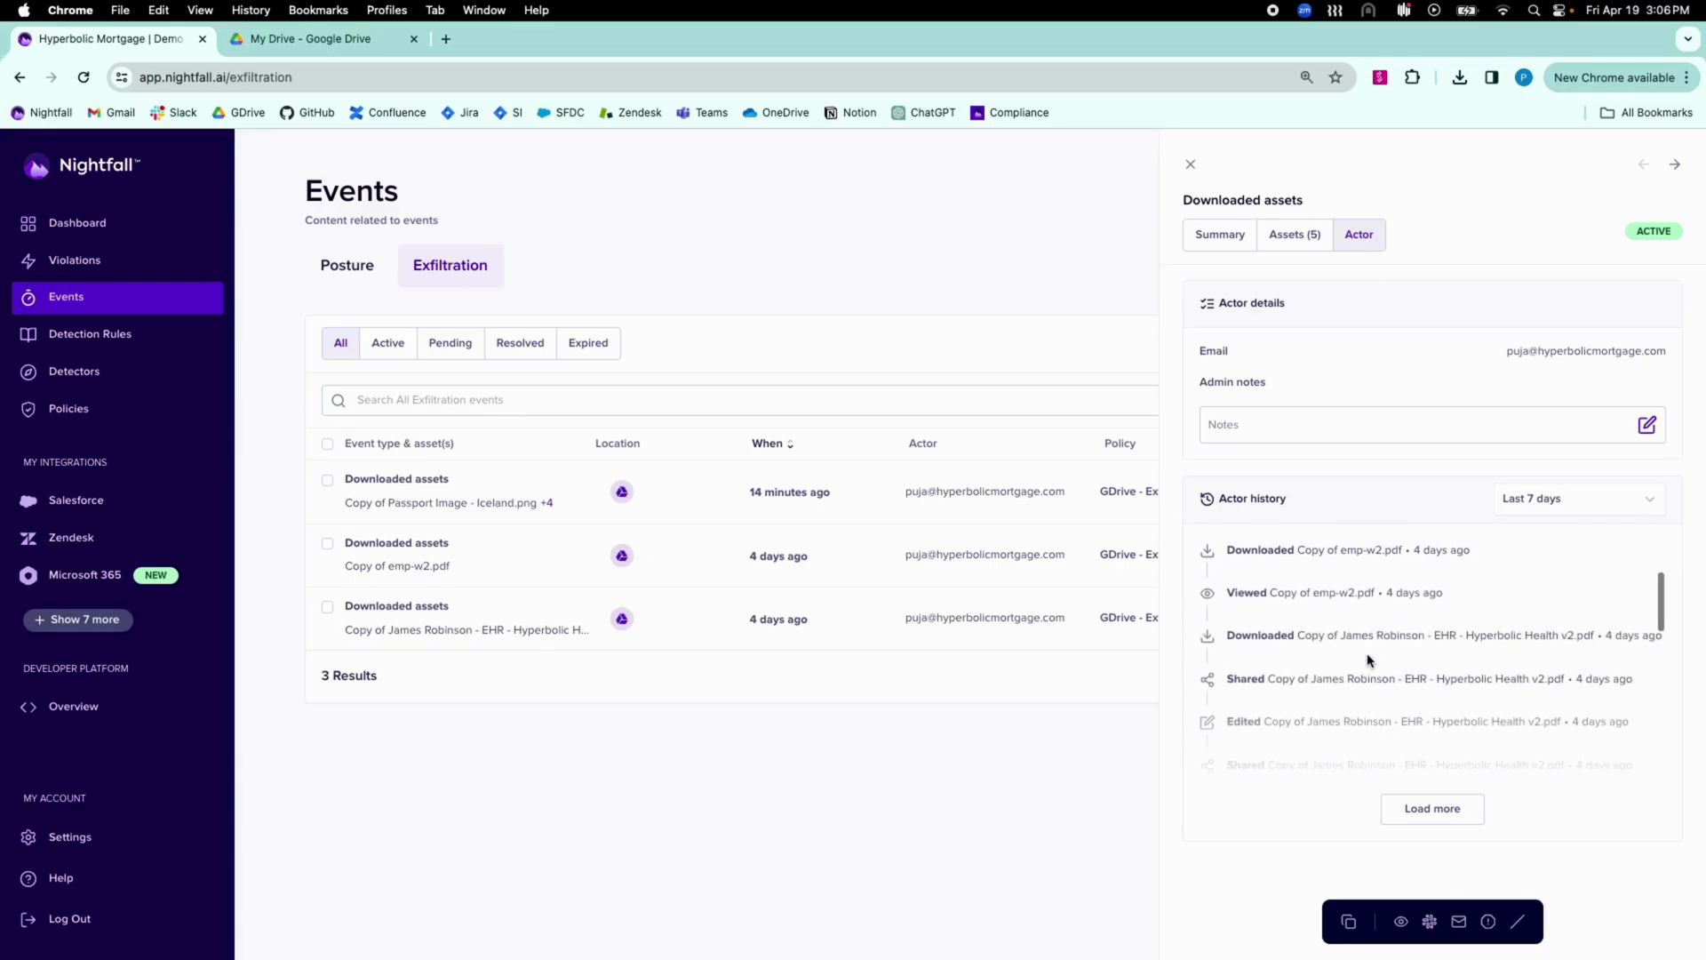
scroll(1367, 659, down, 2)
scroll(1367, 659, down, 2)
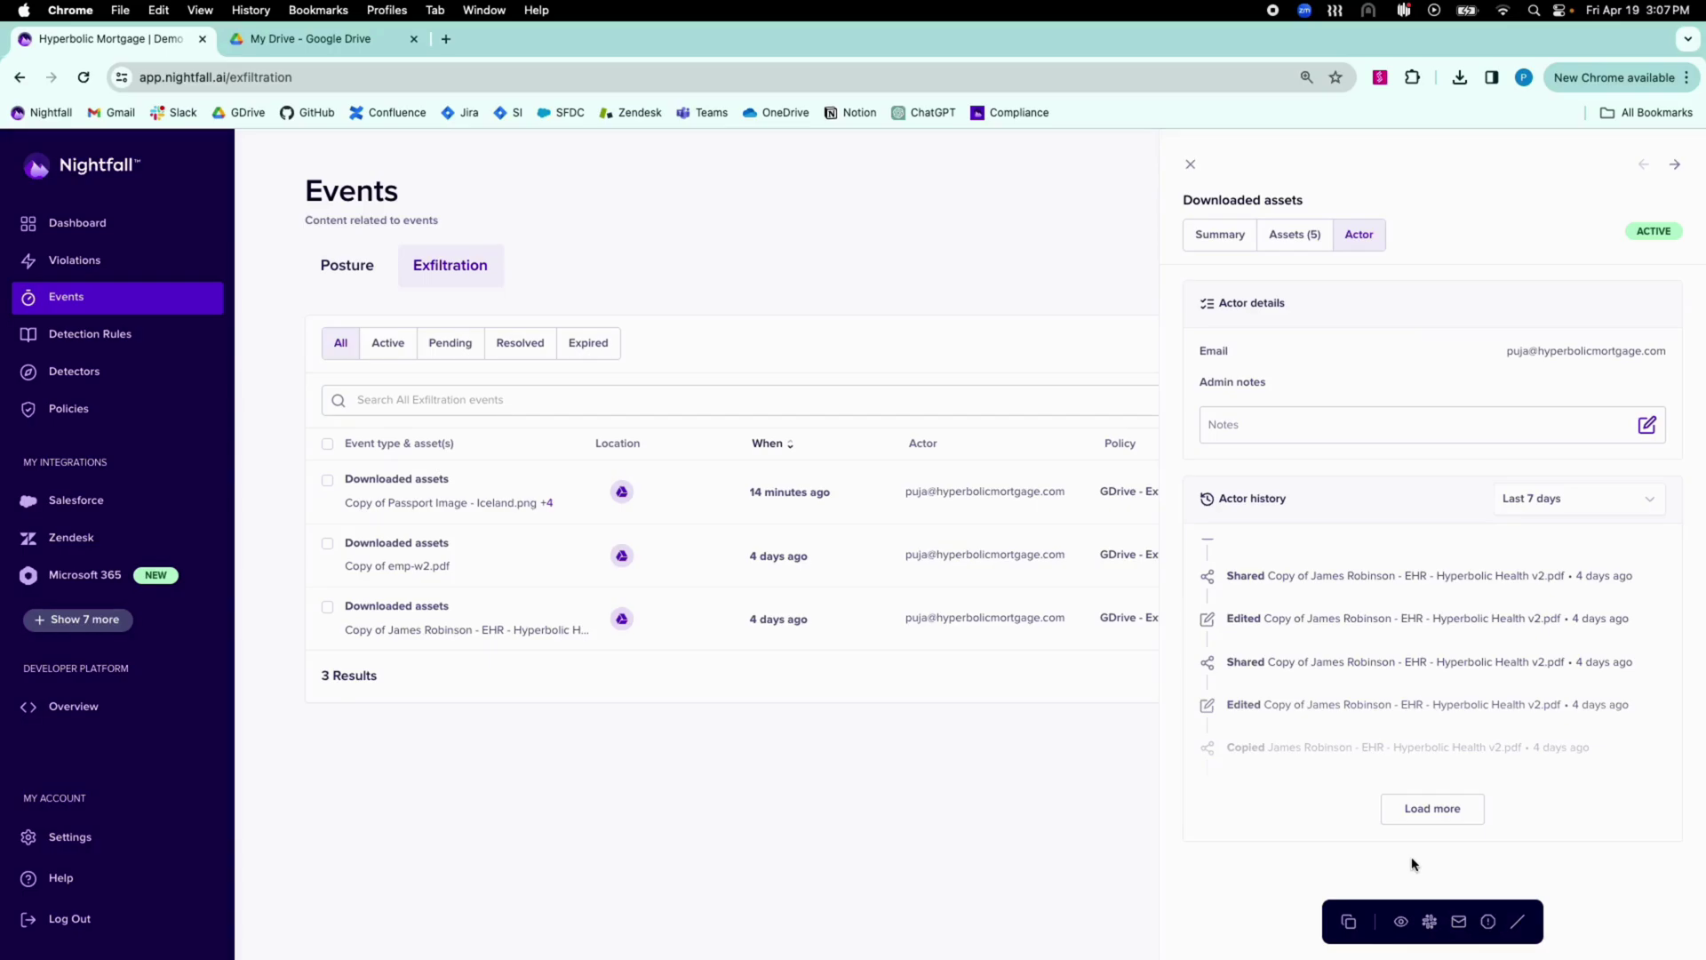
Send the user a Slack notification asking them to justify the downloads
click(1429, 924)
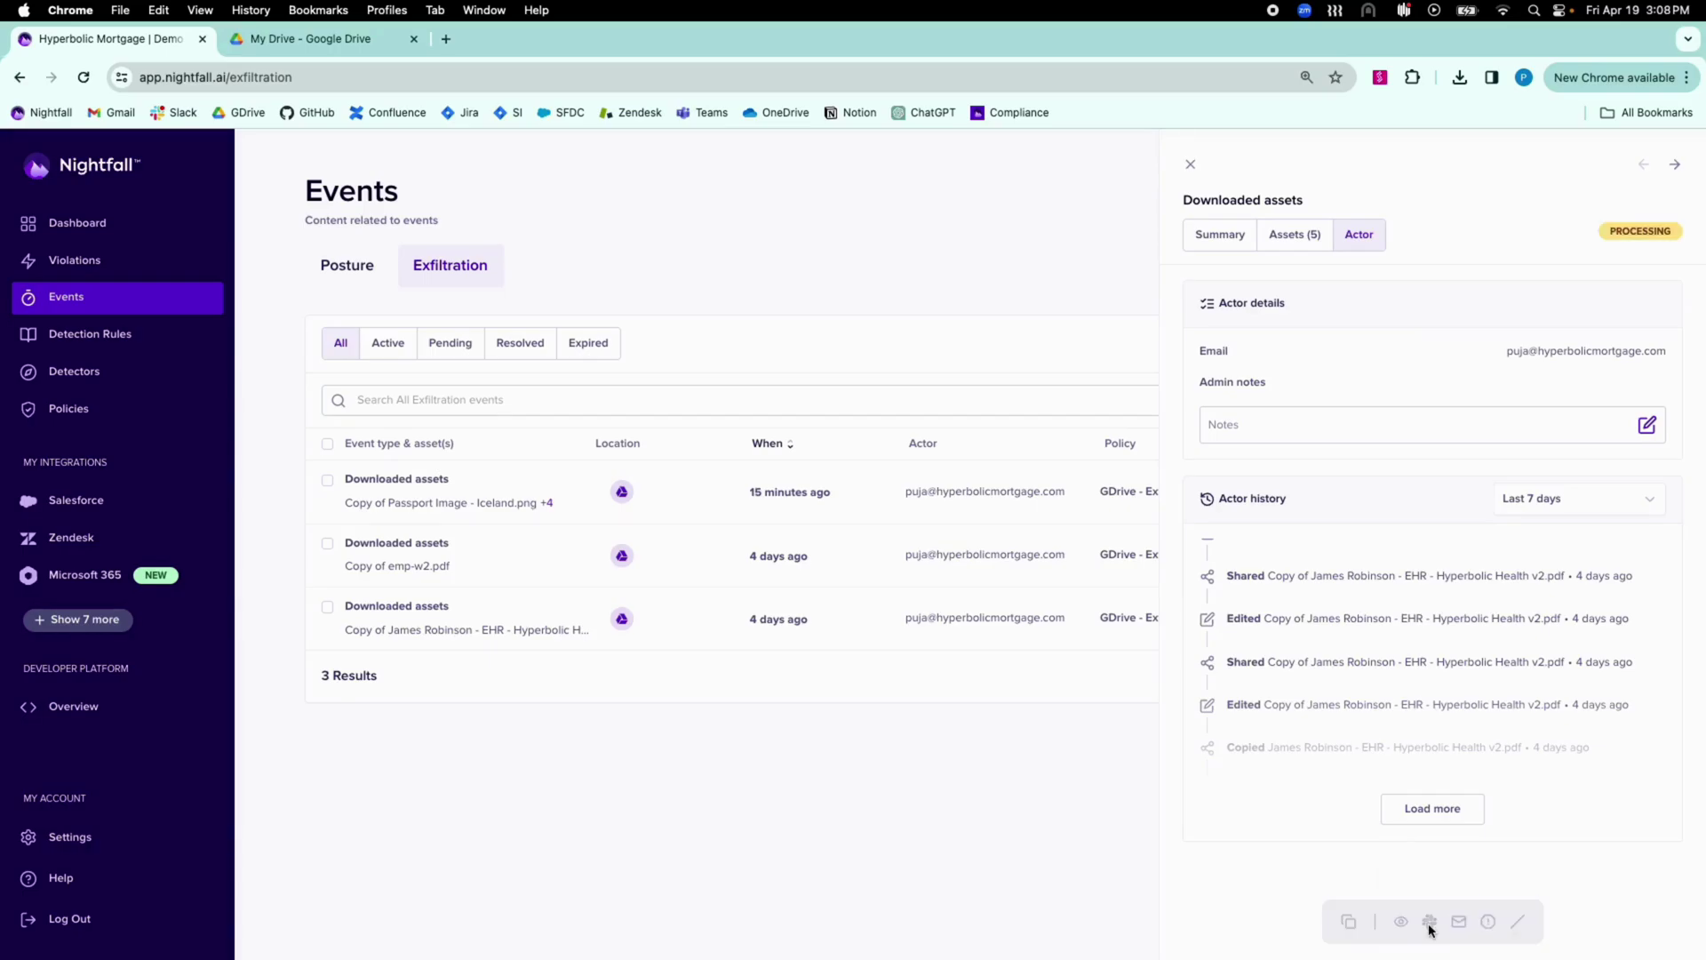